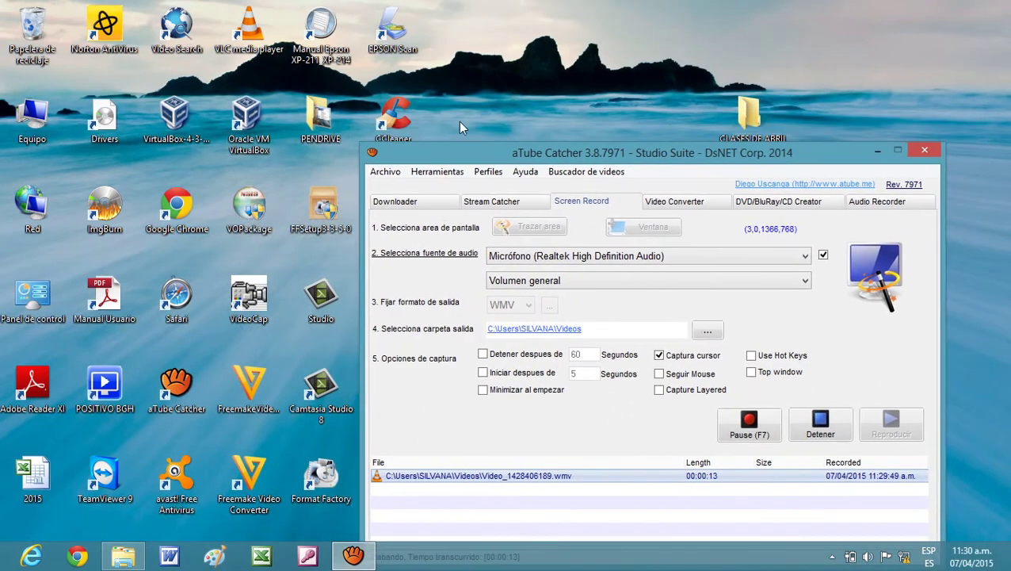
# Step: Open the Videos library in File Explorer and look through its files as small icons and extra large icons
pyautogui.click(119, 561)
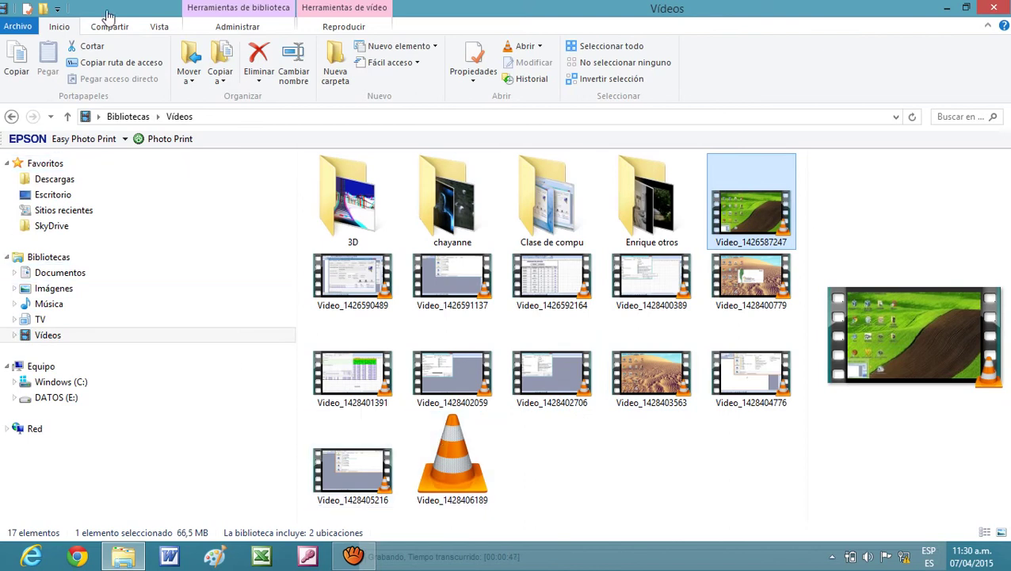
pyautogui.click(159, 28)
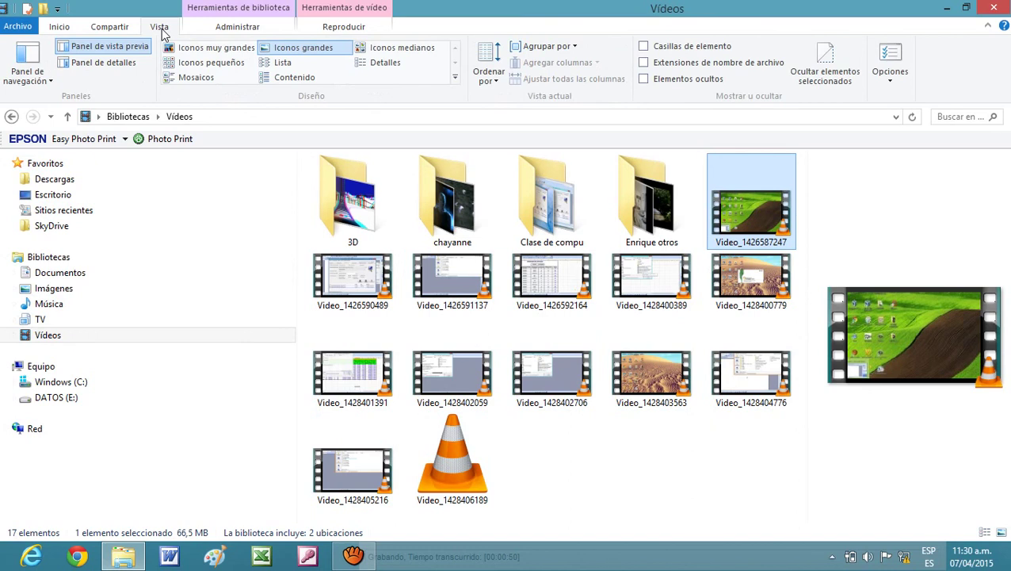
pyautogui.click(207, 61)
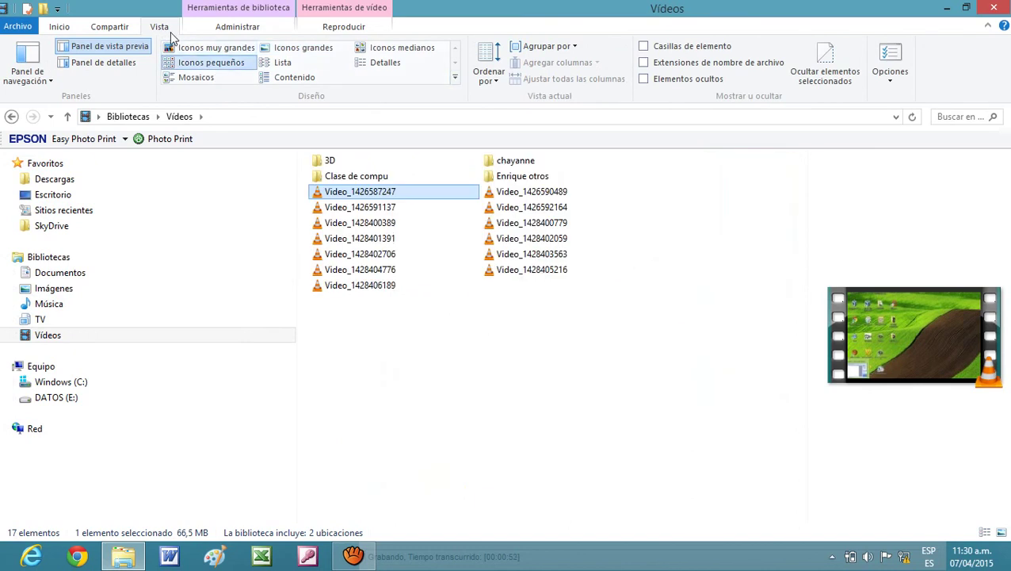
pyautogui.click(200, 49)
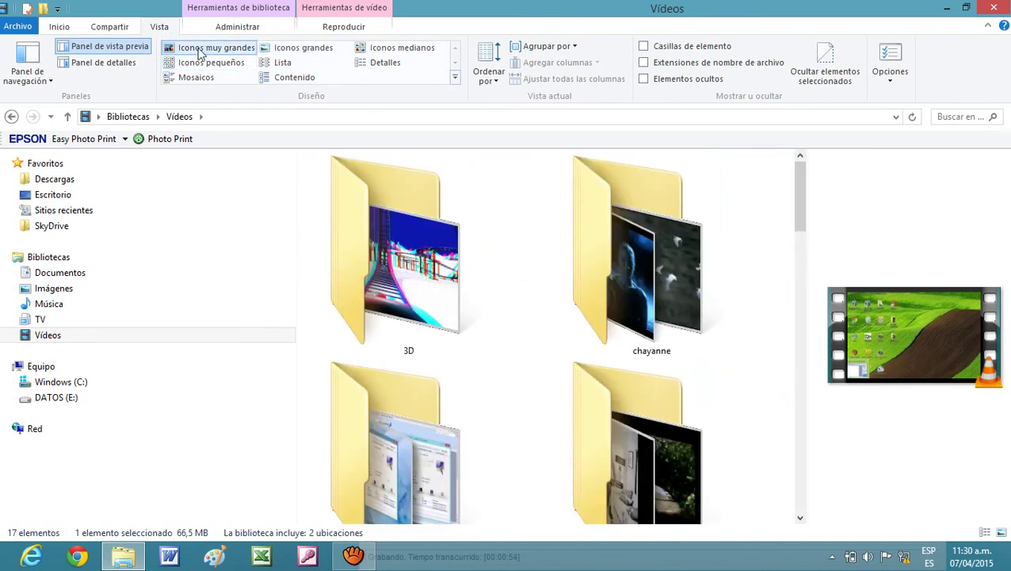
pyautogui.moveTo(799, 221); pyautogui.dragTo(794, 266)
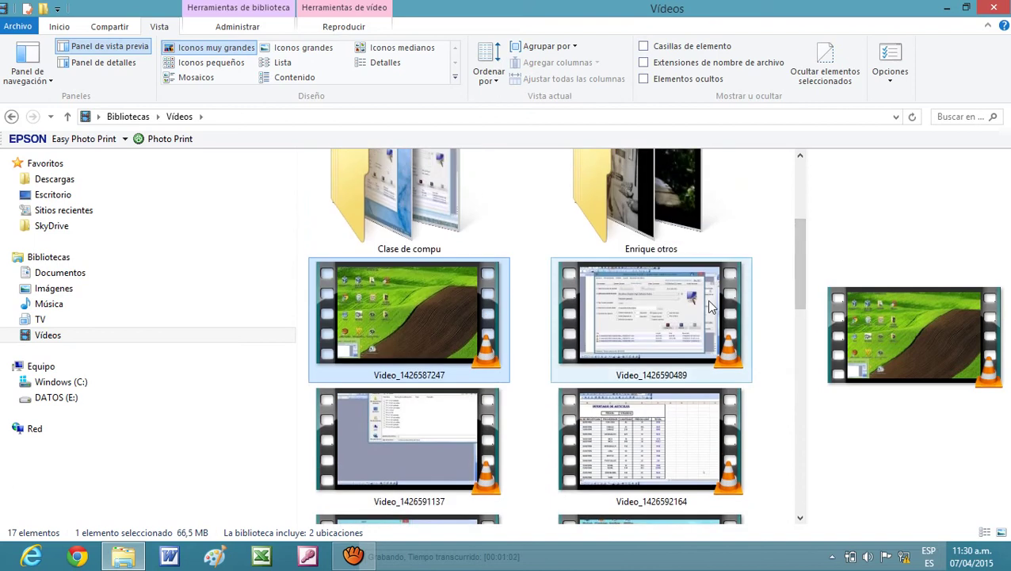
pyautogui.scroll(-1, 808, 238)
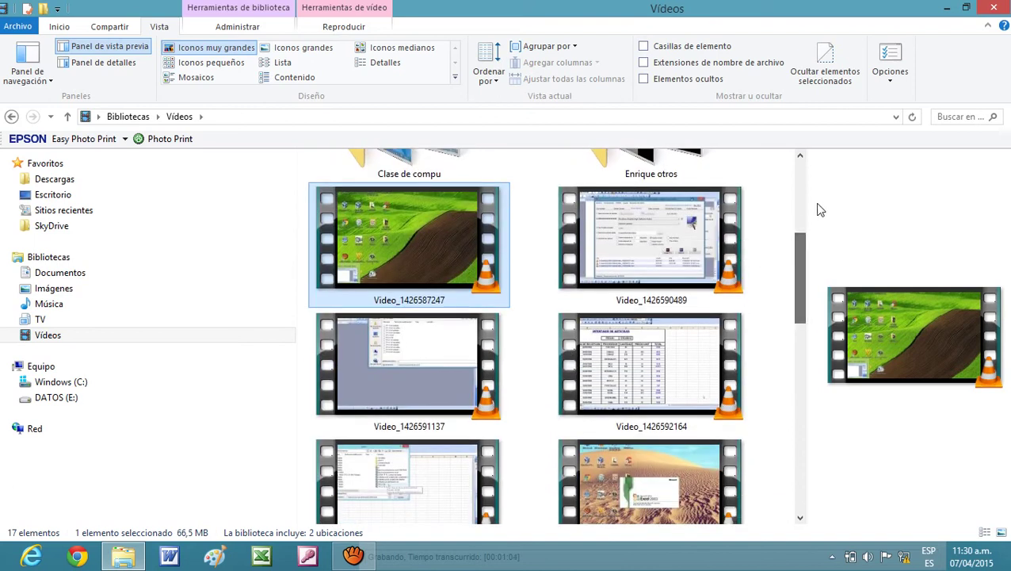
pyautogui.scroll(1, 814, 207)
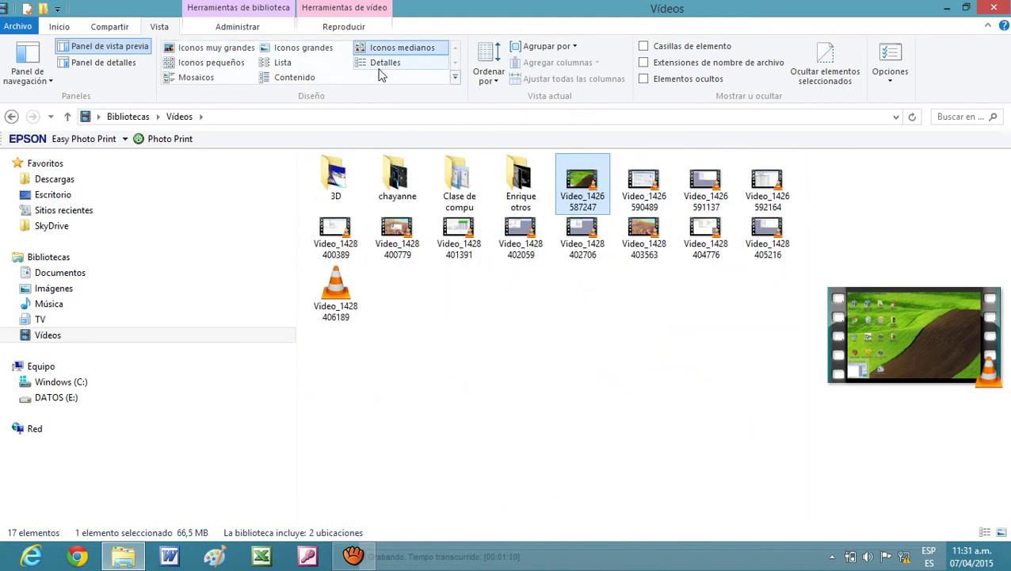
# Step: Try the list, content, tiles and small icon layouts, and set the Videos library to the Details layout
pyautogui.click(278, 63)
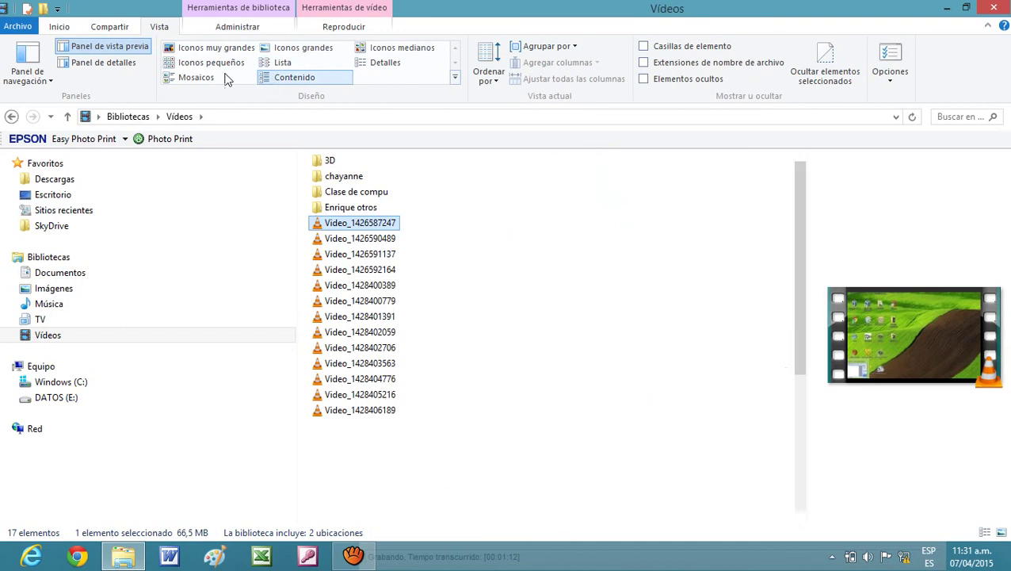
pyautogui.click(269, 79)
pyautogui.click(187, 79)
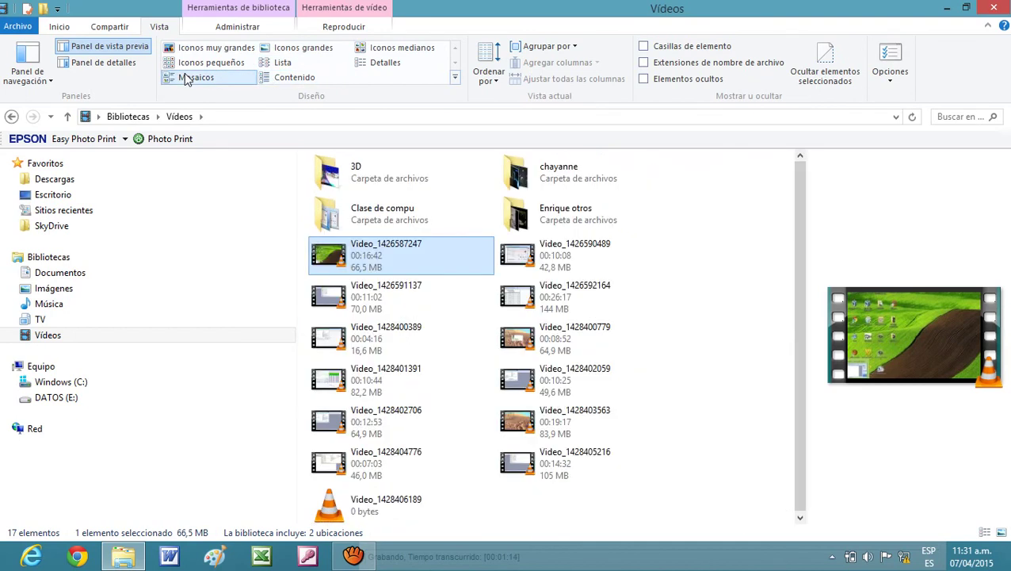
pyautogui.click(190, 65)
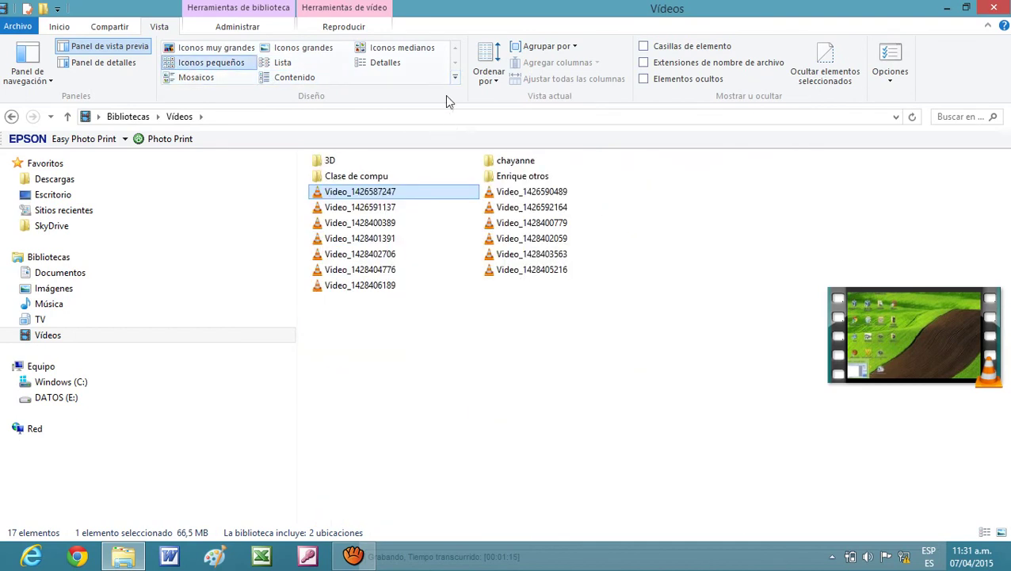
pyautogui.click(388, 63)
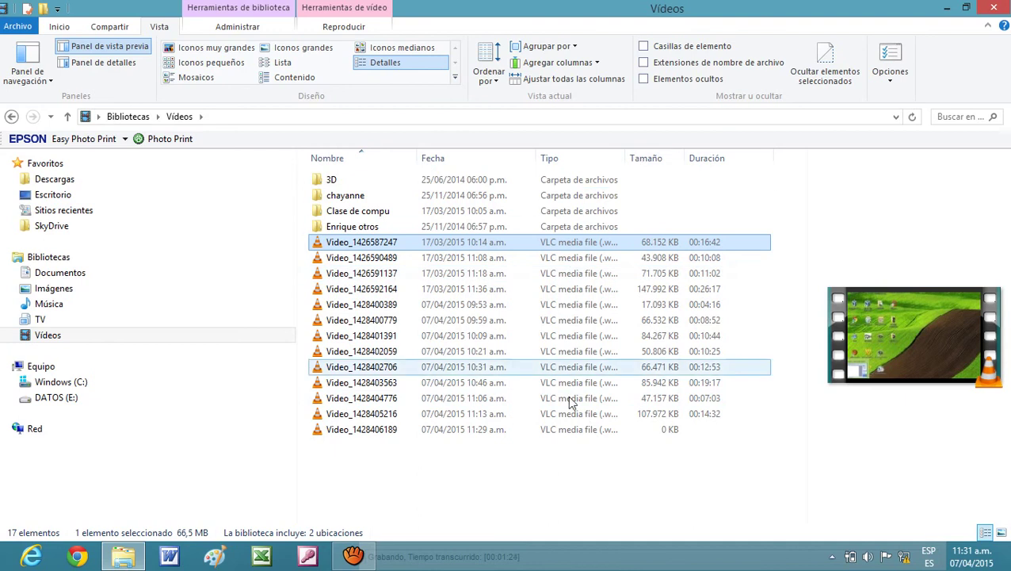
# Step: Widen the Tipo and Nombre columns of the file list so their entries have enough room
pyautogui.moveTo(634, 158); pyautogui.dragTo(674, 157)
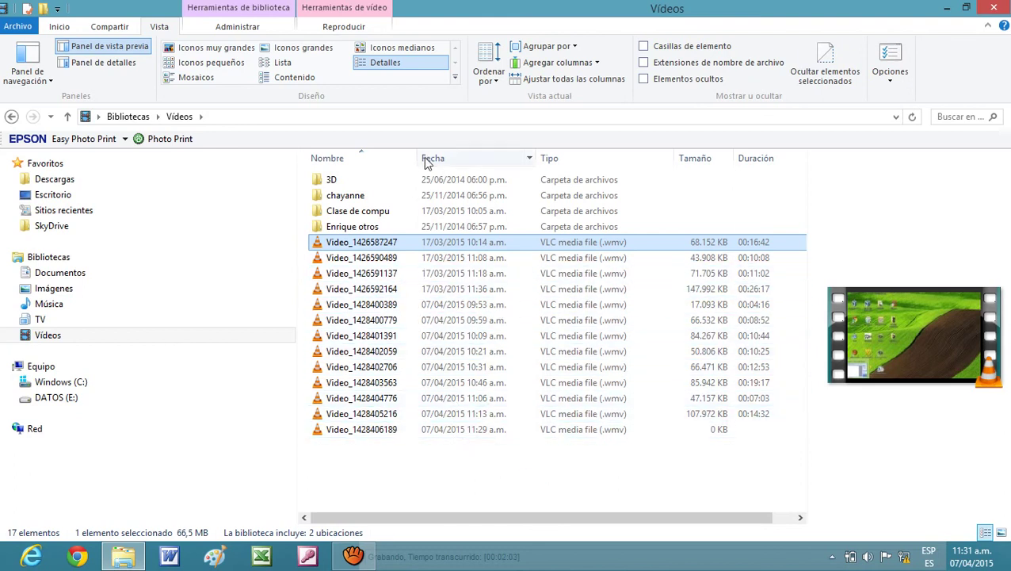
pyautogui.moveTo(418, 156); pyautogui.dragTo(473, 156)
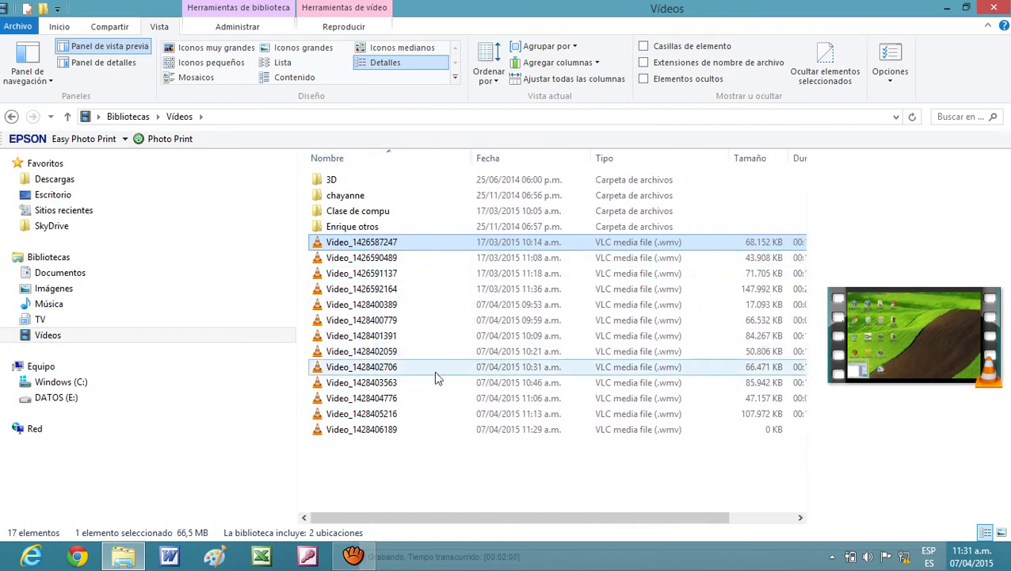
pyautogui.moveTo(474, 159); pyautogui.dragTo(451, 158)
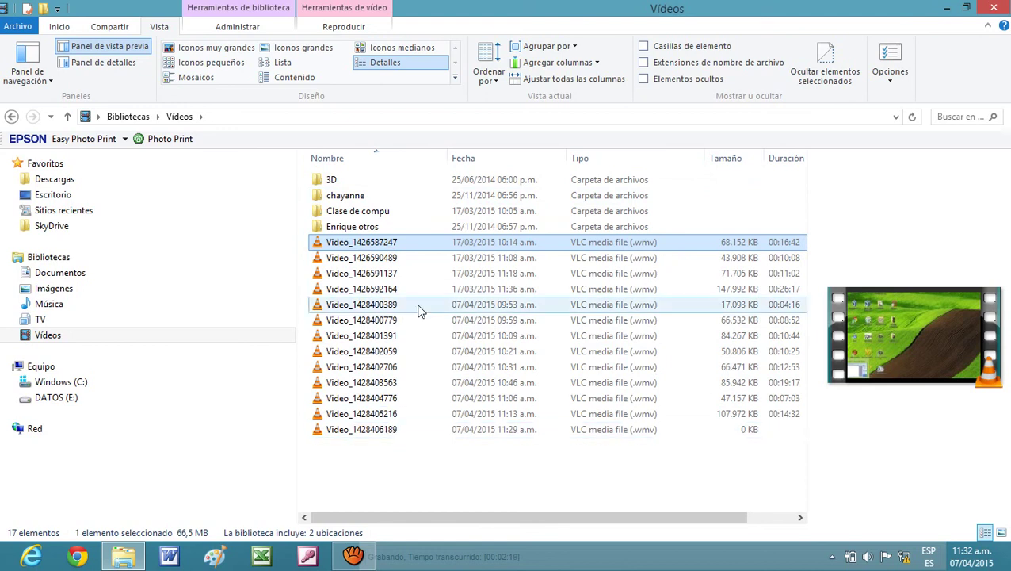
# Step: Restore the Videos window from full screen, minimize aTube Catcher, and place the Videos window clear of the desktop icons
pyautogui.press('super+Down')
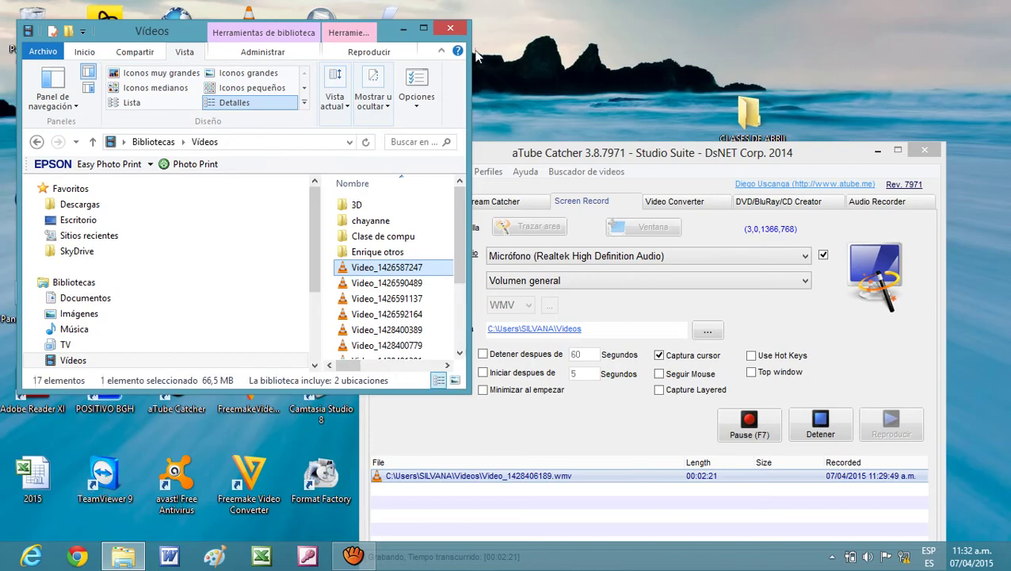
pyautogui.moveTo(389, 37); pyautogui.dragTo(611, 95)
pyautogui.click(878, 150)
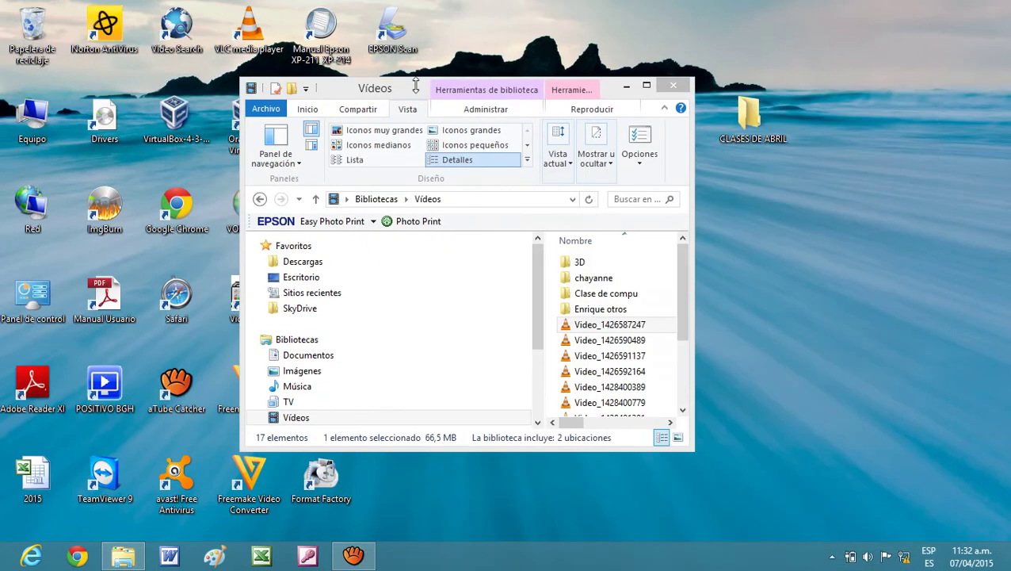
pyautogui.moveTo(336, 89); pyautogui.dragTo(612, 67)
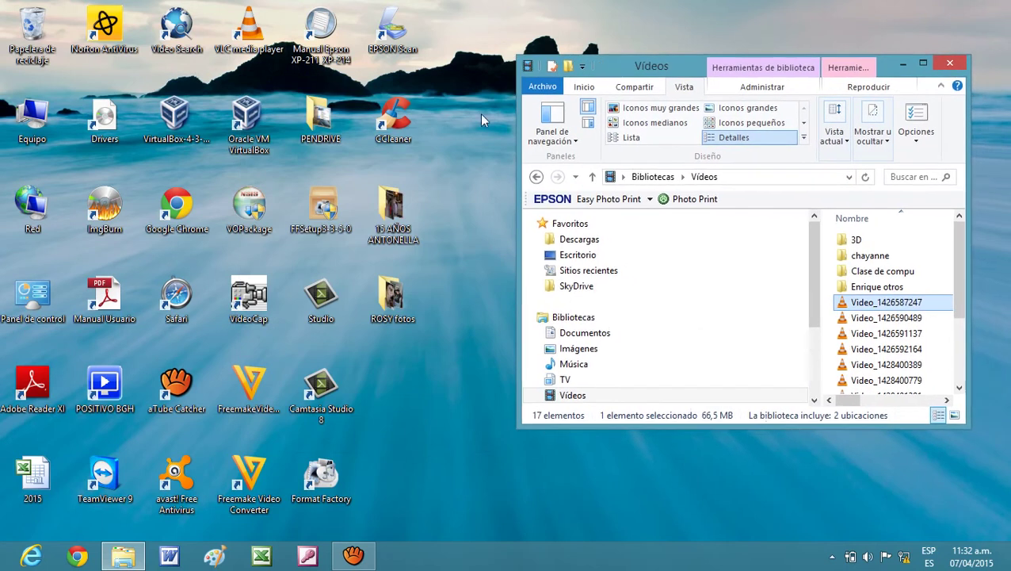
# Step: Launch Freemake Video Converter from the desktop, keeping the Videos window at its reduced size
pyautogui.click(255, 471)
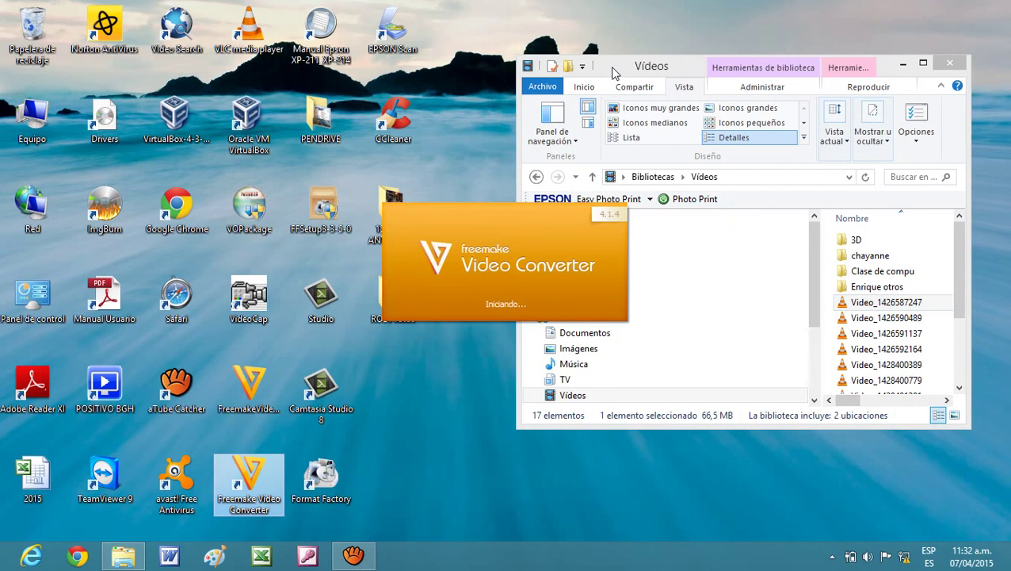
pyautogui.doubleClick(890, 73)
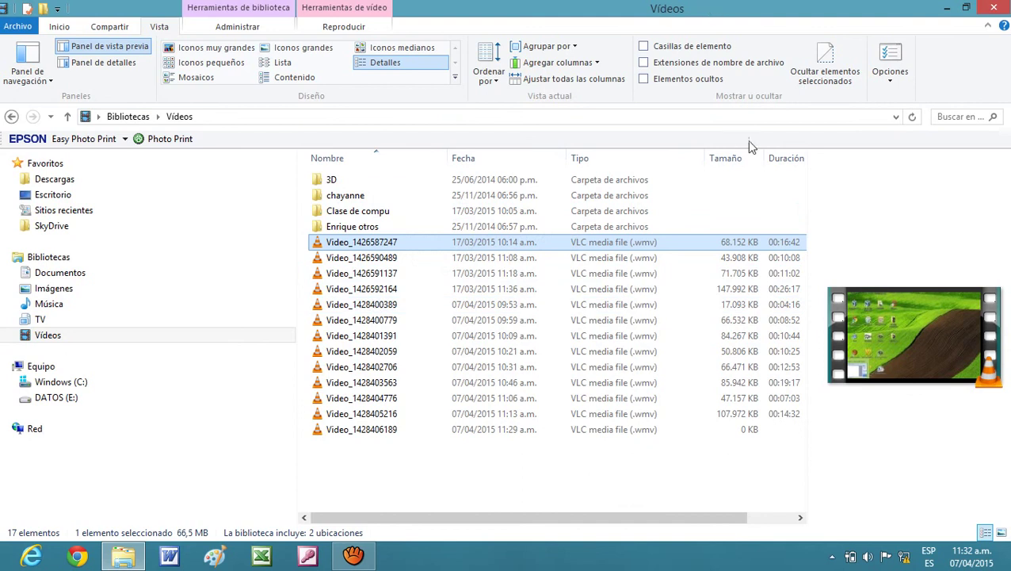
pyautogui.doubleClick(854, 13)
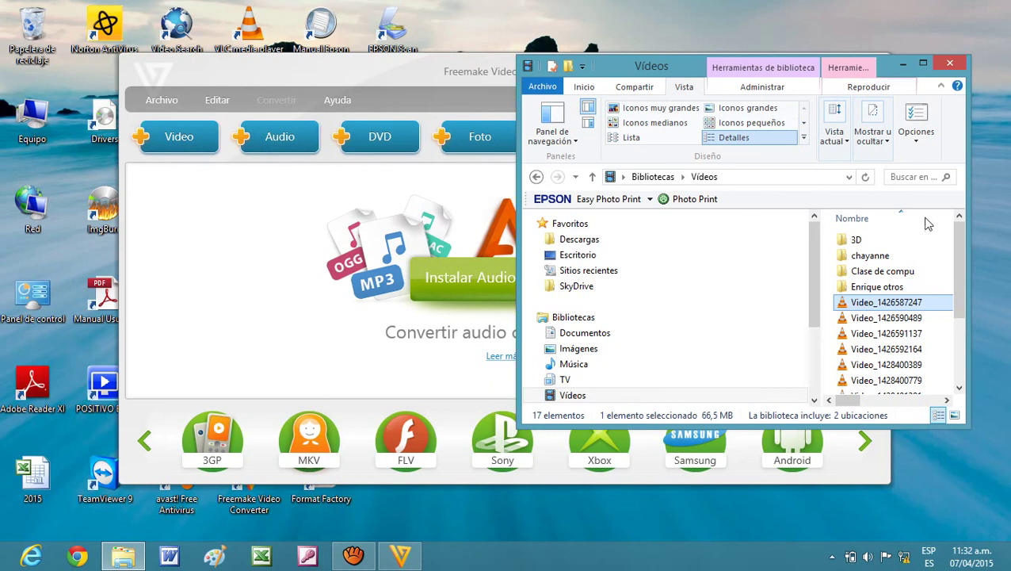
# Step: Enlarge the Videos window so that more of the file list and the preview pane fit
pyautogui.moveTo(840, 402)
pyautogui.mouseDown()
pyautogui.moveTo(886, 420)
pyautogui.moveTo(847, 404)
pyautogui.mouseUp()
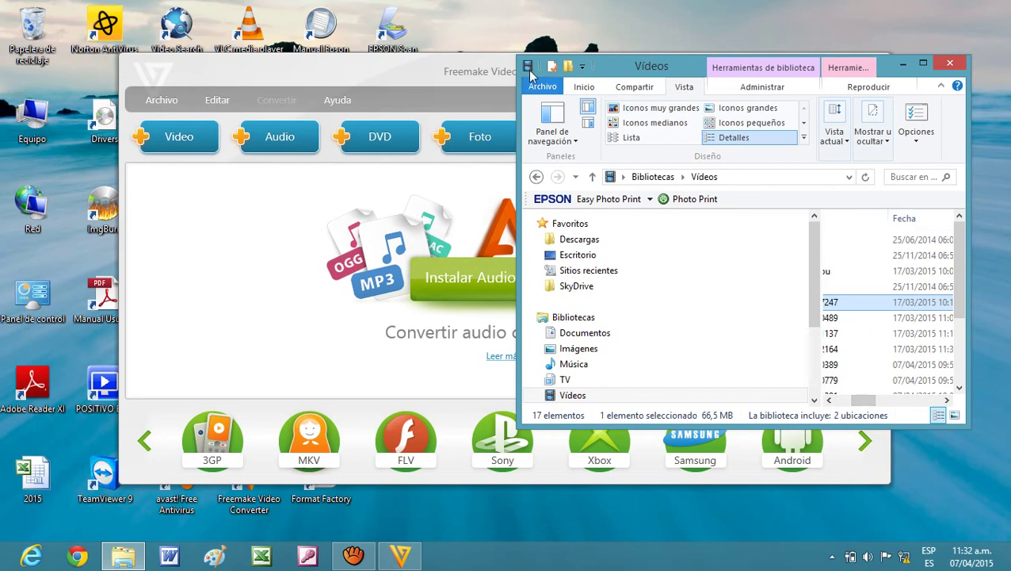
pyautogui.moveTo(519, 57); pyautogui.dragTo(261, 15)
pyautogui.moveTo(636, 415); pyautogui.dragTo(698, 425)
pyautogui.moveTo(759, 319); pyautogui.dragTo(640, 413)
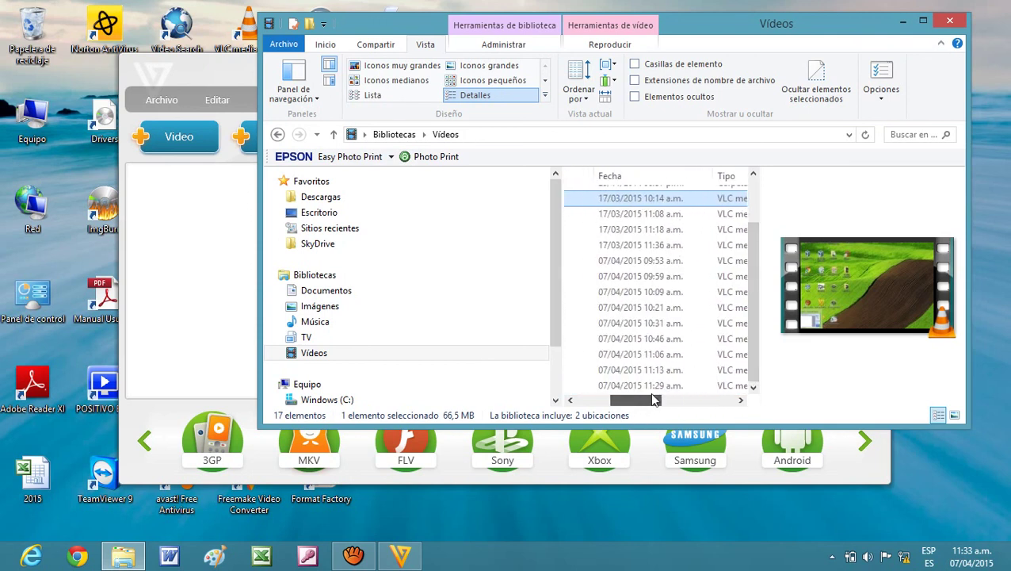
pyautogui.click(647, 264)
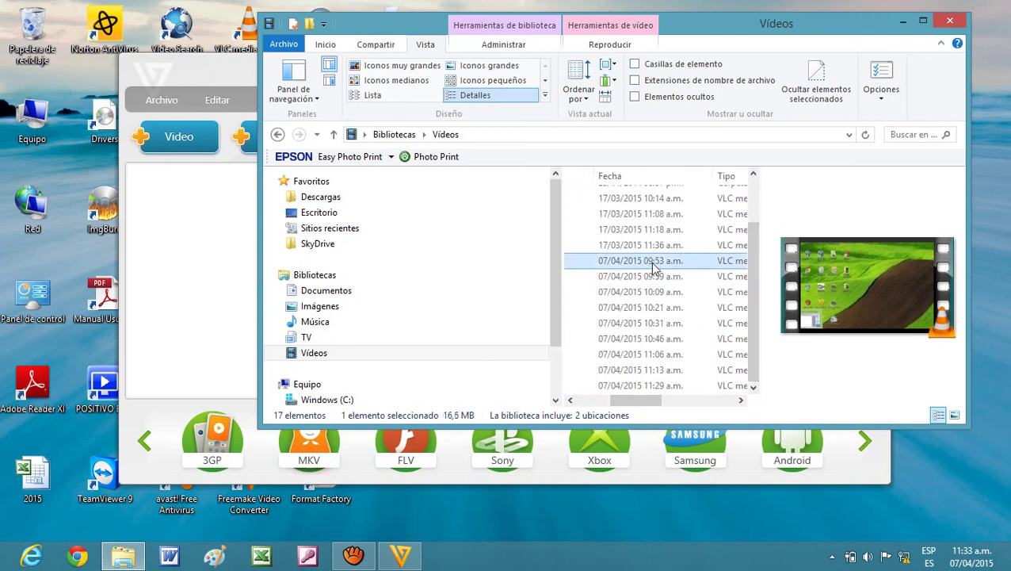
pyautogui.moveTo(641, 403); pyautogui.dragTo(604, 405)
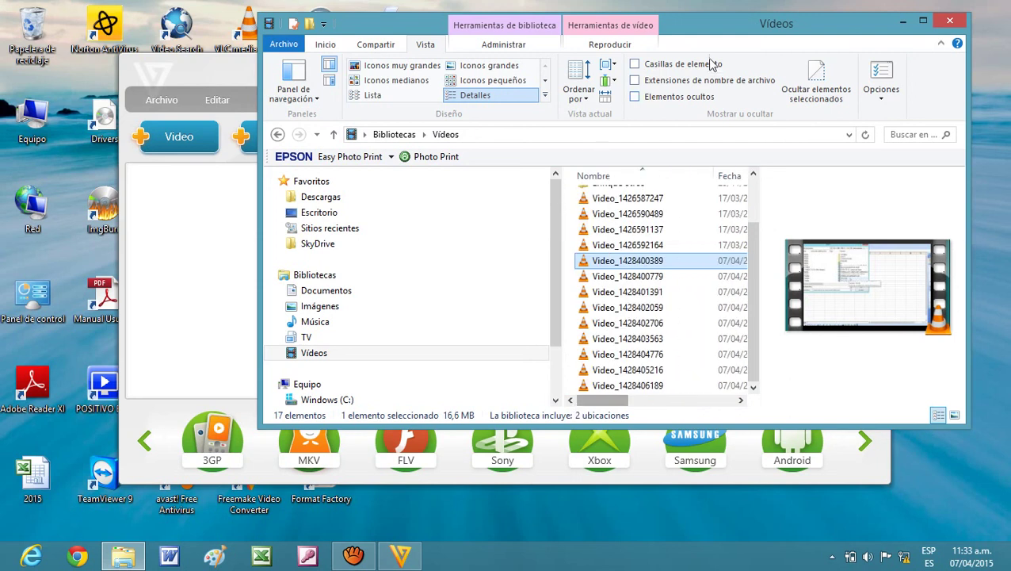
pyautogui.moveTo(776, 44); pyautogui.dragTo(993, 104)
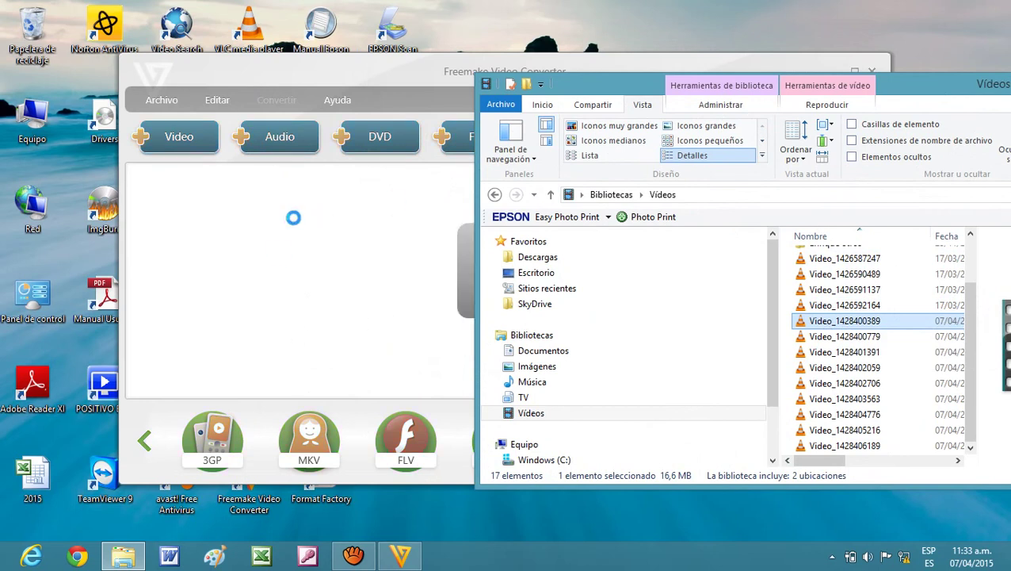
pyautogui.moveTo(901, 84); pyautogui.dragTo(736, 122)
pyautogui.click(852, 120)
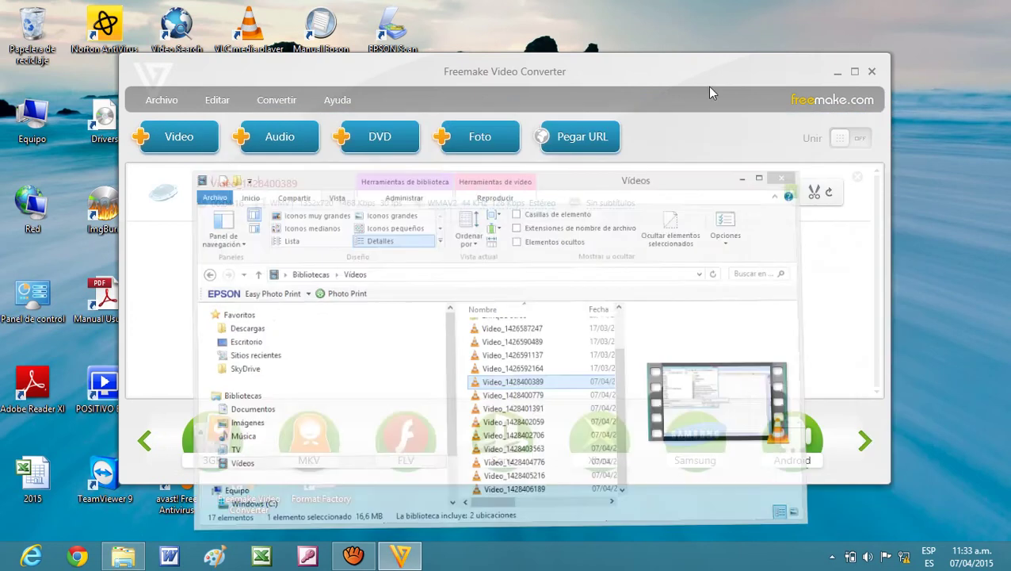
# Step: Browse the available output formats and choose MP4 as the conversion format for the video
pyautogui.moveTo(638, 83); pyautogui.dragTo(731, 69)
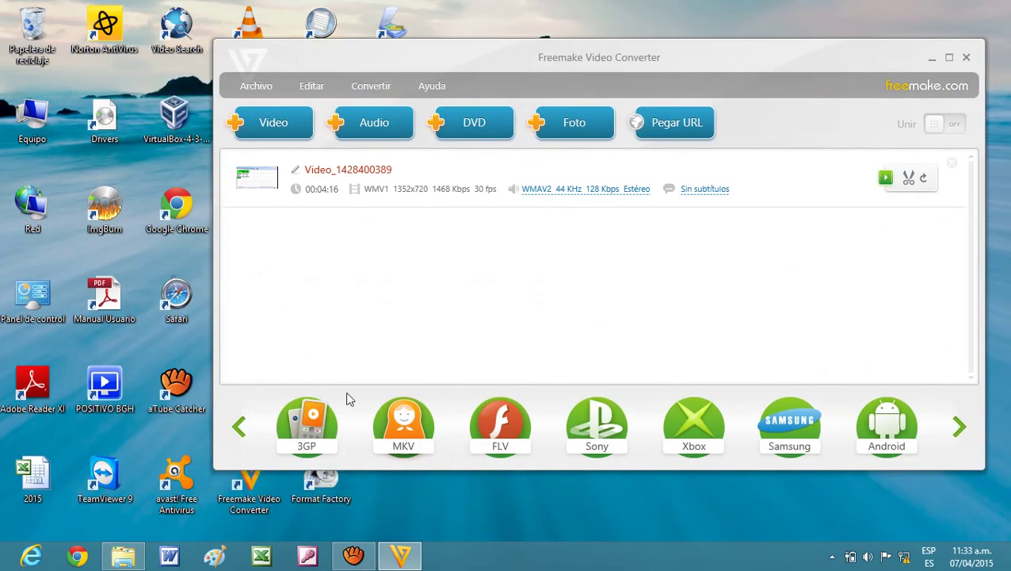
pyautogui.click(955, 431)
pyautogui.click(955, 432)
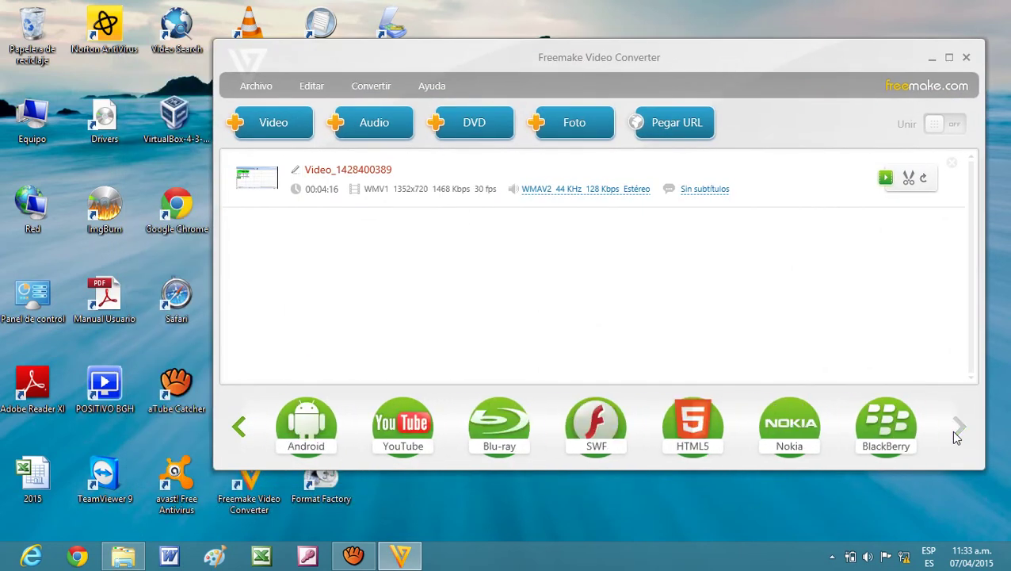
pyautogui.click(242, 435)
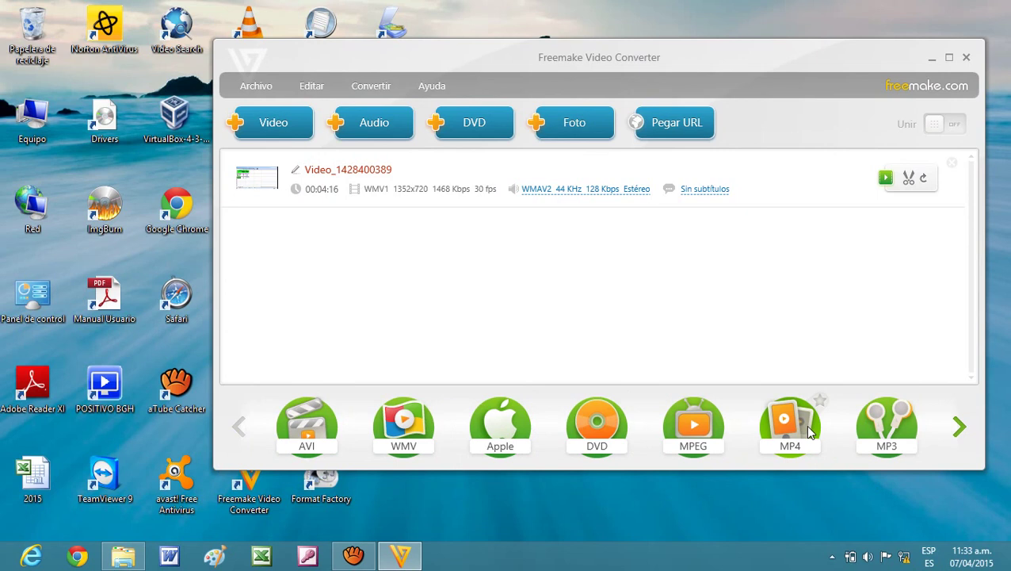
pyautogui.click(763, 427)
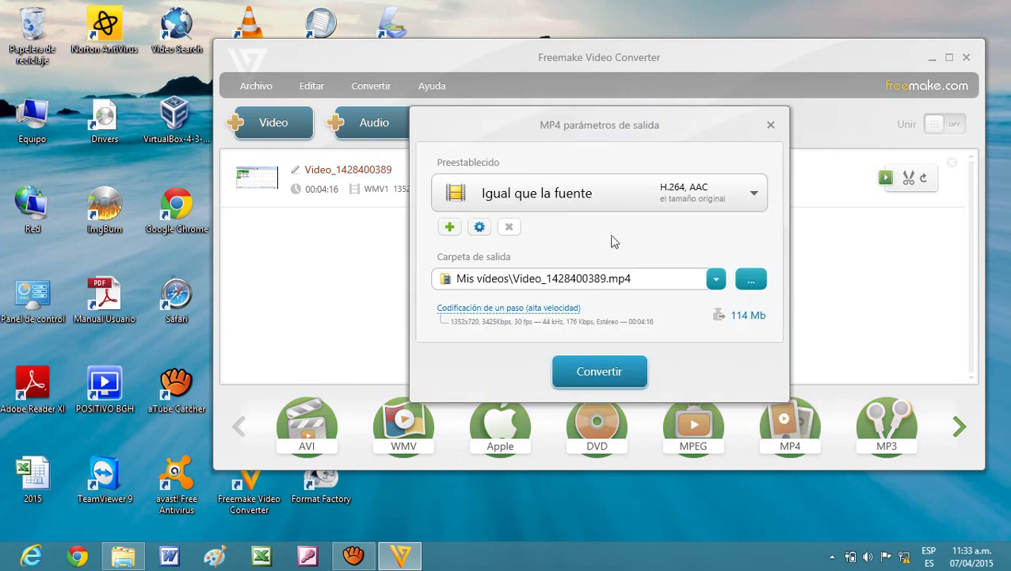
# Step: Review the MP4 presets and the preset editor, and start the conversion with the "Igual que la fuente" preset
pyautogui.click(658, 204)
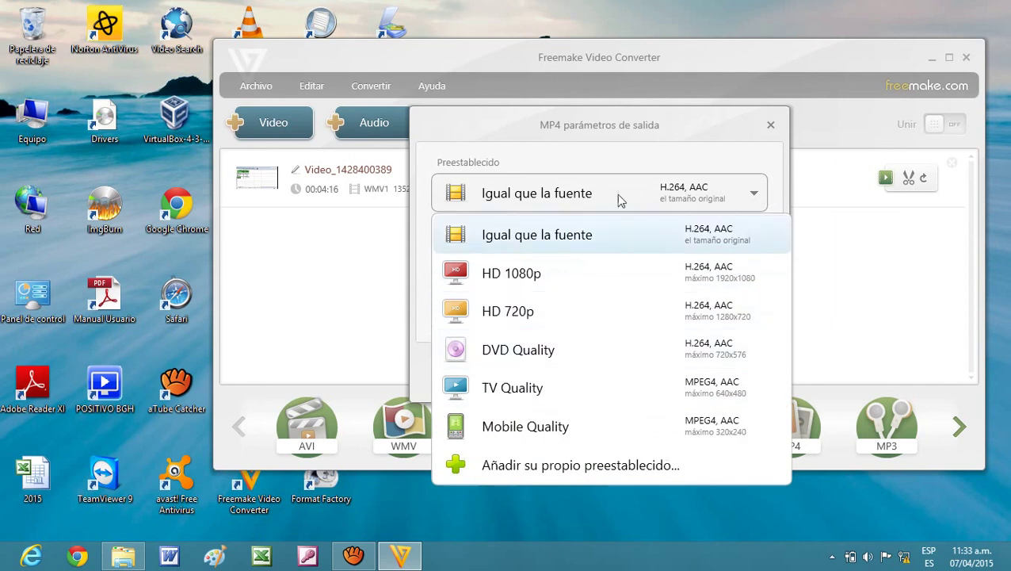
pyautogui.click(692, 124)
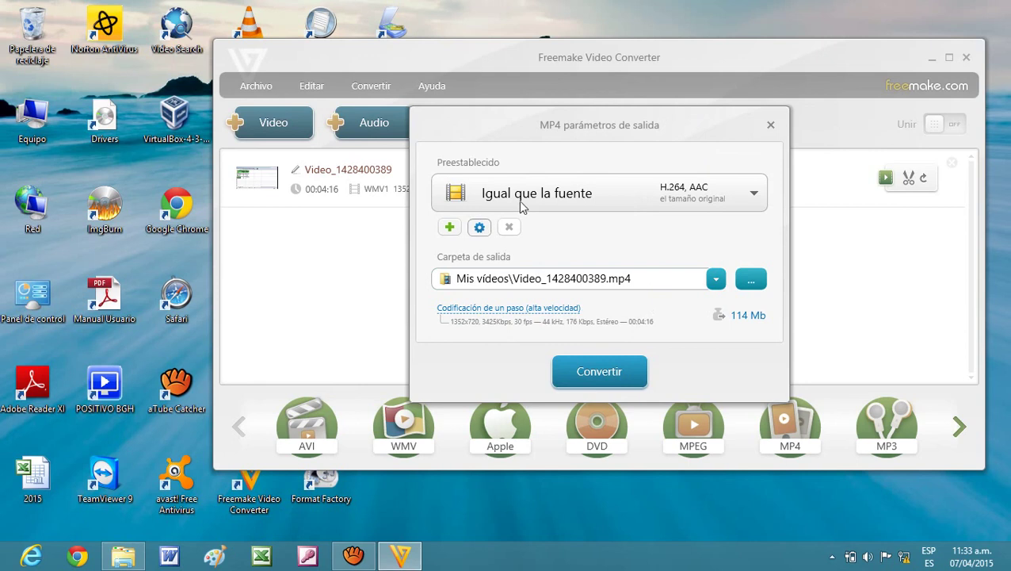
pyautogui.click(477, 226)
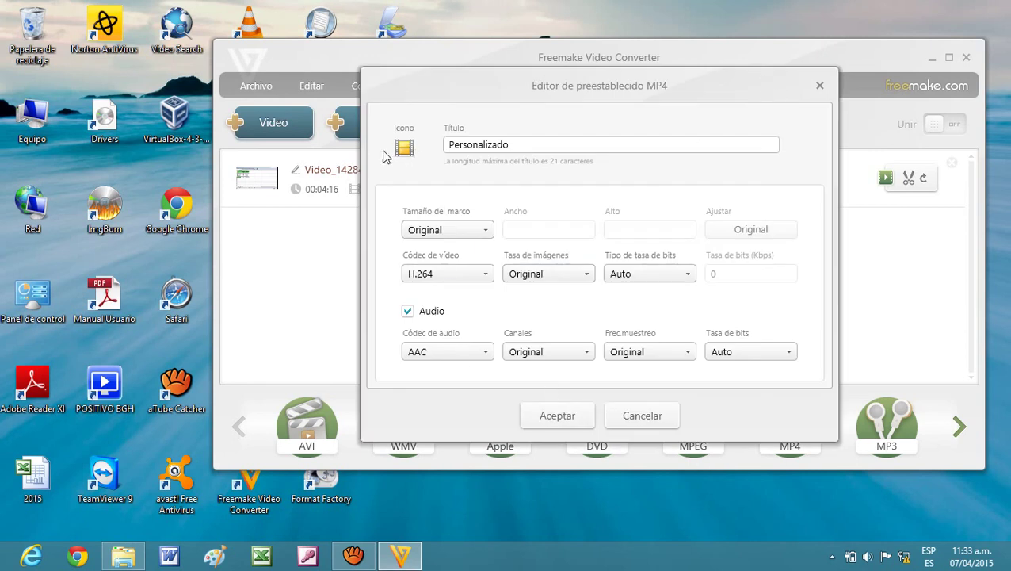
pyautogui.click(819, 85)
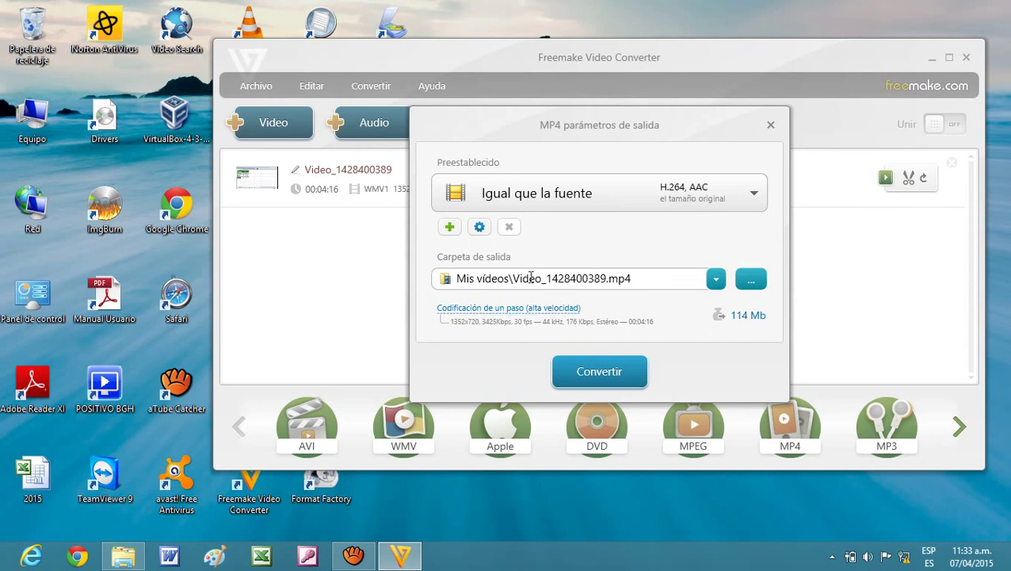
pyautogui.click(615, 373)
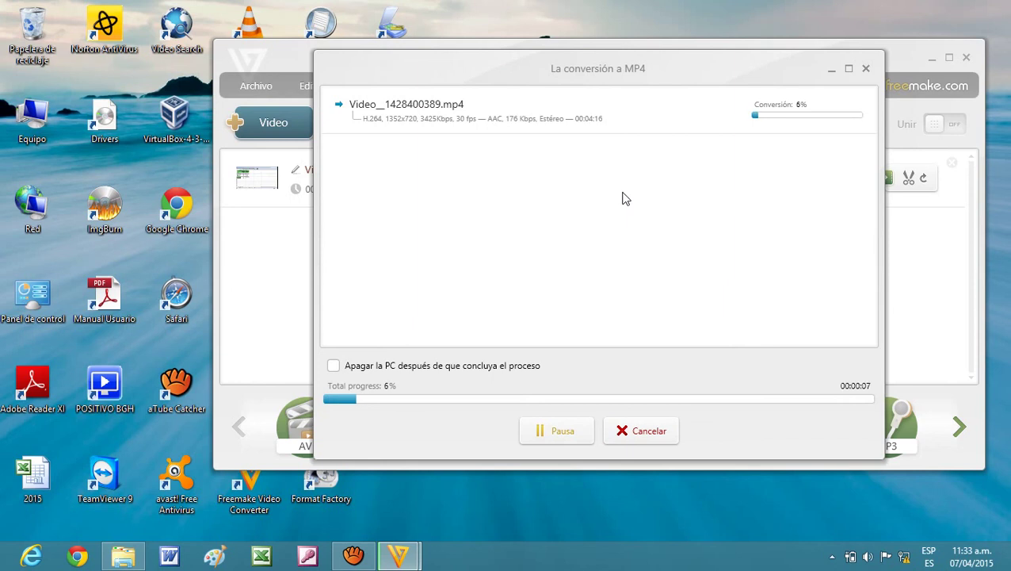
# Step: Move the MP4 conversion progress window aside and restore the Videos window, showing the files' size and duration columns
pyautogui.moveTo(634, 72); pyautogui.dragTo(605, 109)
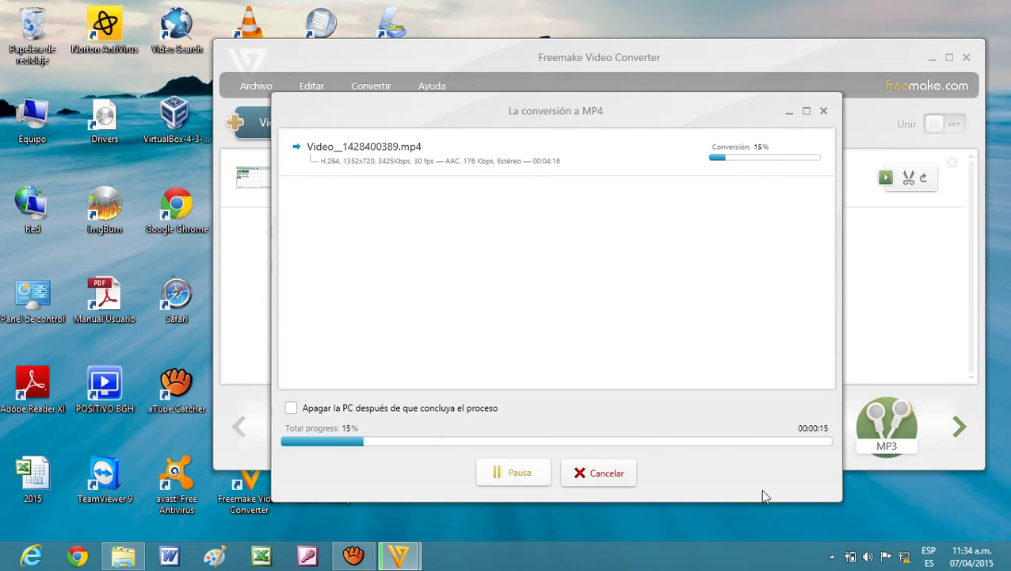
pyautogui.moveTo(607, 113); pyautogui.dragTo(561, 70)
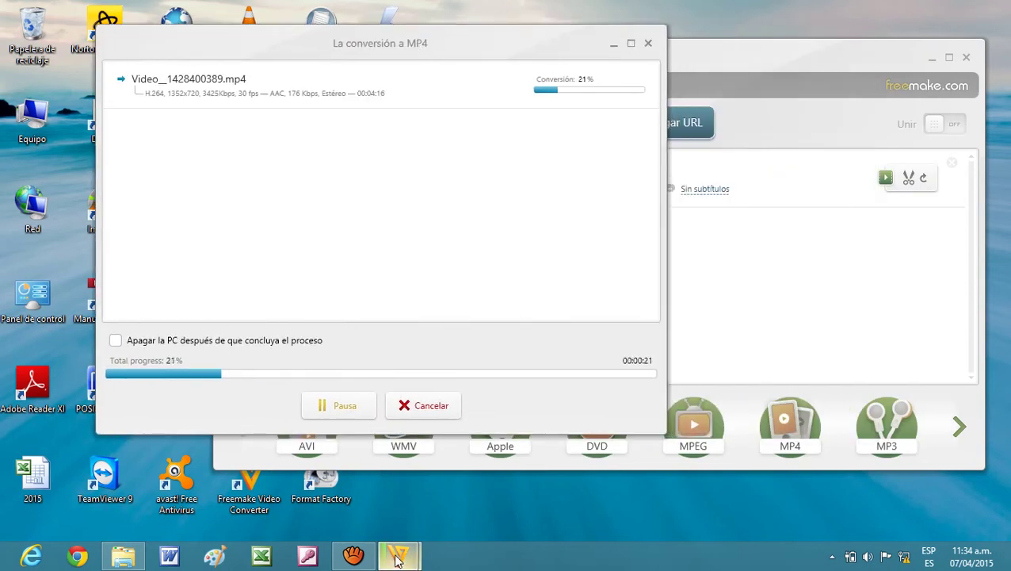
pyautogui.click(136, 560)
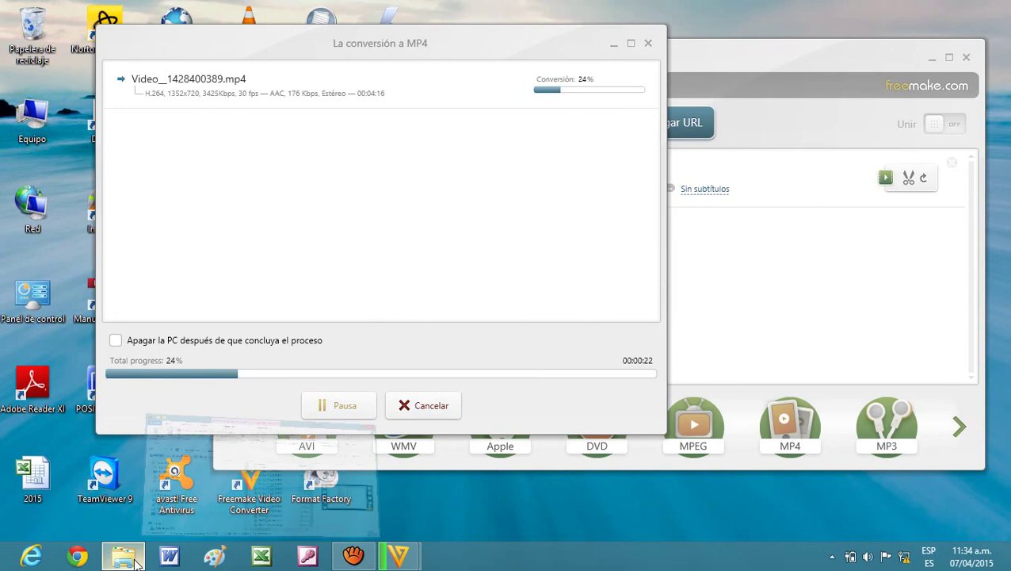
pyautogui.moveTo(547, 499); pyautogui.dragTo(679, 516)
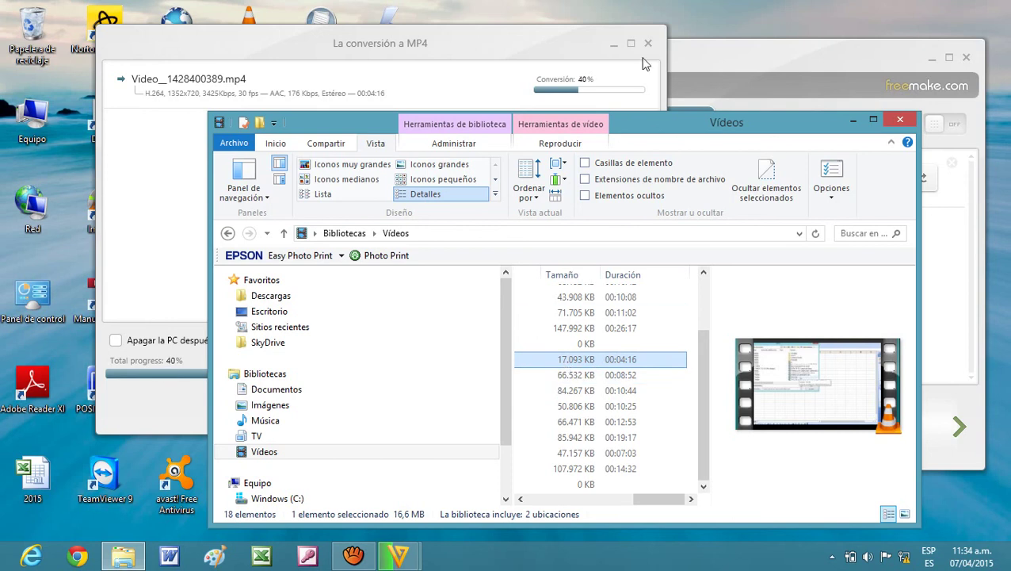
pyautogui.moveTo(662, 128); pyautogui.dragTo(942, 24)
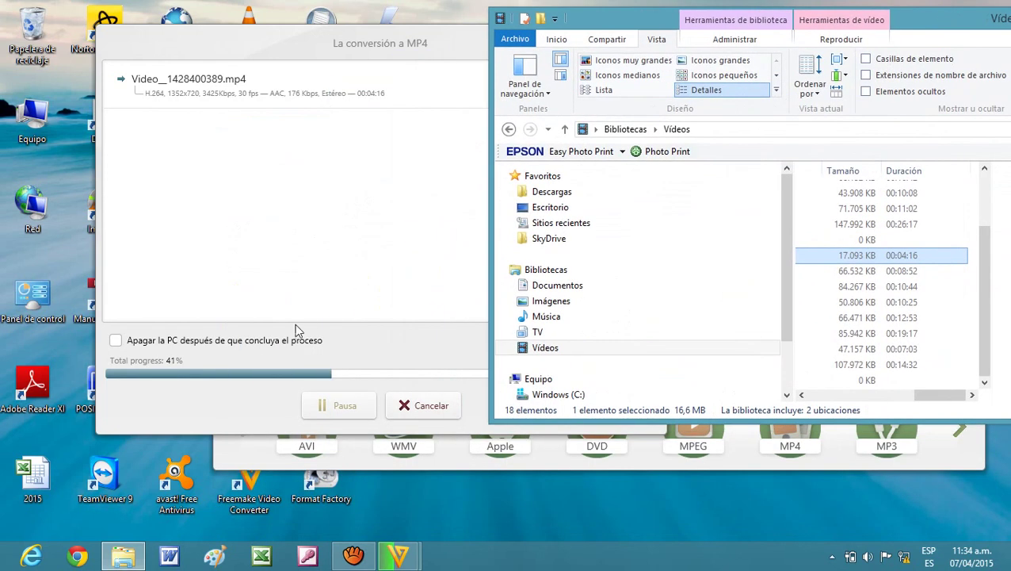
# Step: Minimize the MP4 conversion progress window and maximize the Videos window to show its full file list
pyautogui.click(369, 46)
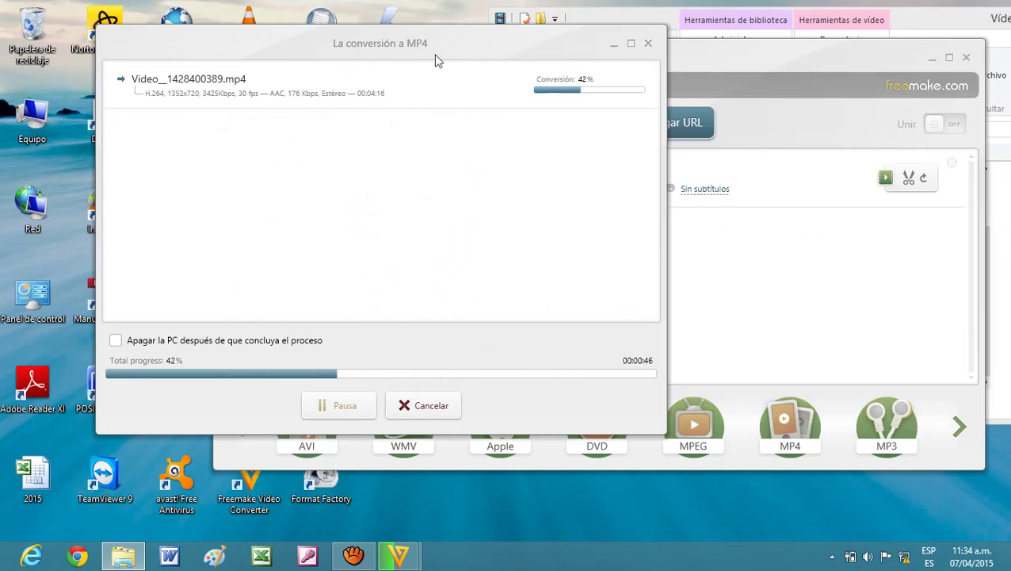
pyautogui.click(614, 45)
pyautogui.moveTo(941, 34); pyautogui.dragTo(751, 49)
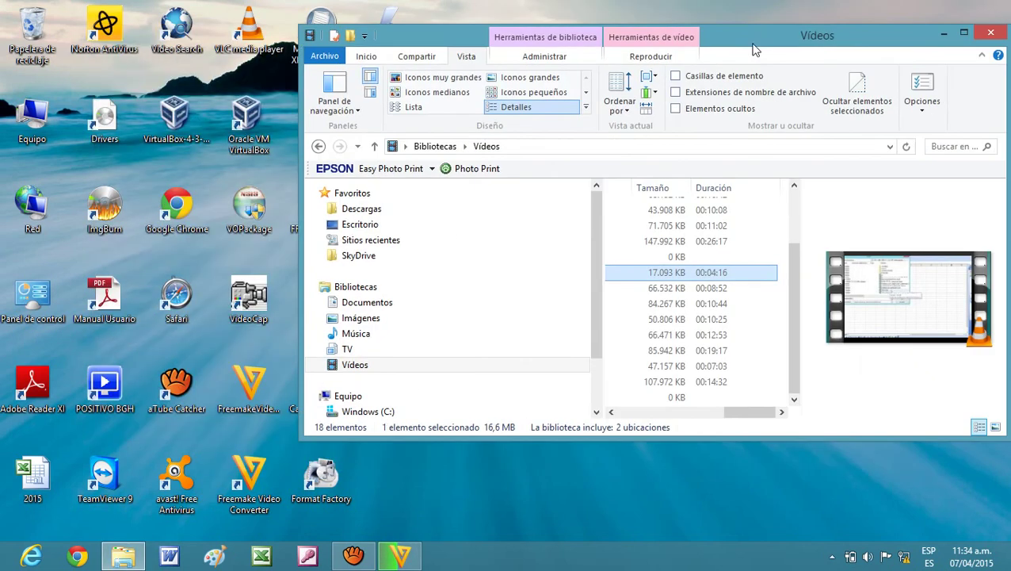
pyautogui.doubleClick(753, 50)
# Step: Switch to the aTube Catcher window
pyautogui.click(363, 553)
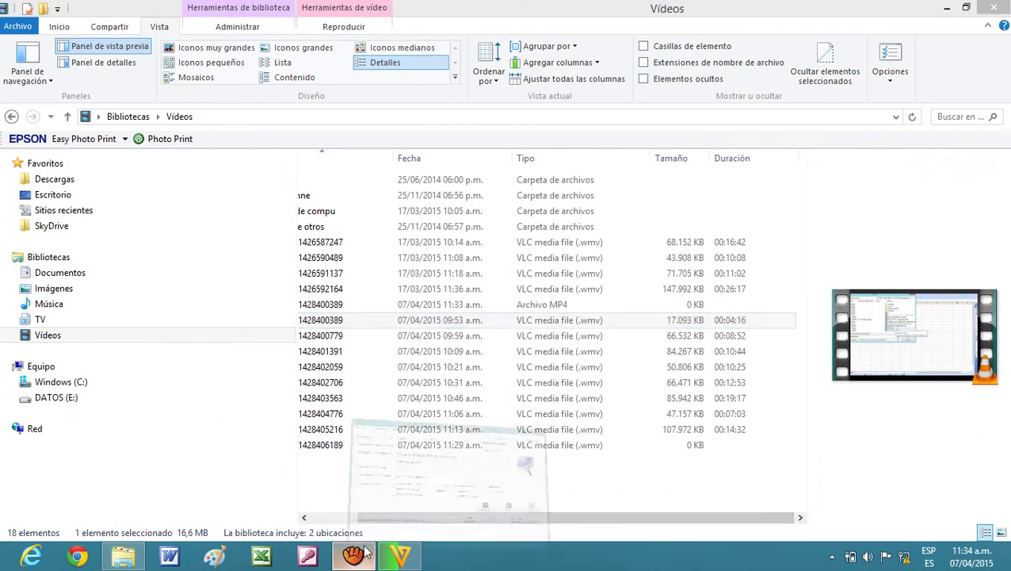